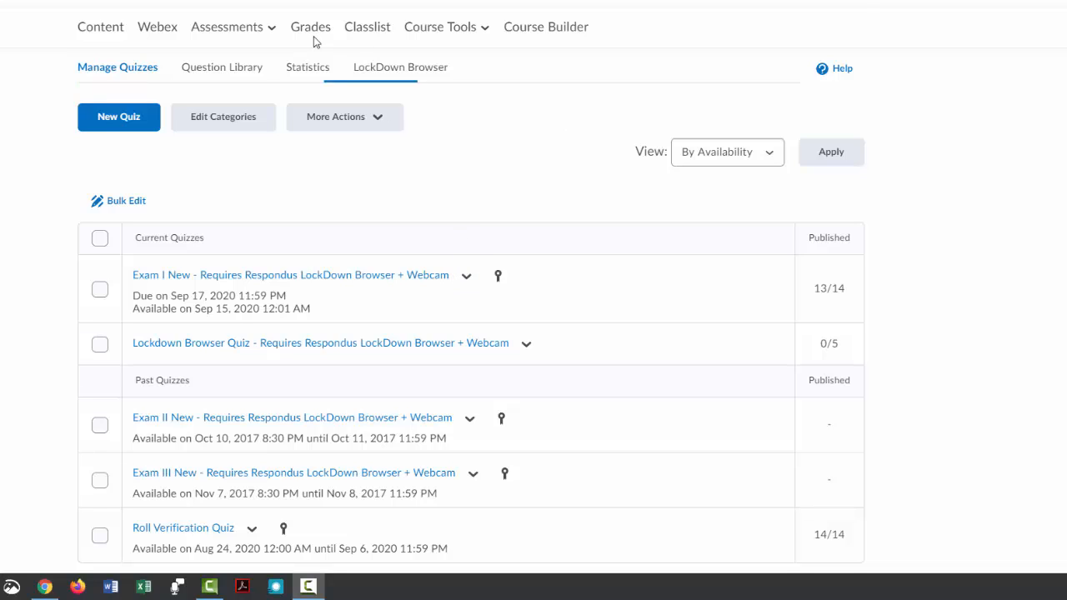
# - Look through the multiple-choice questions stored in the Question Library's Chapter 22 Questions folder
pyautogui.click(210, 72)
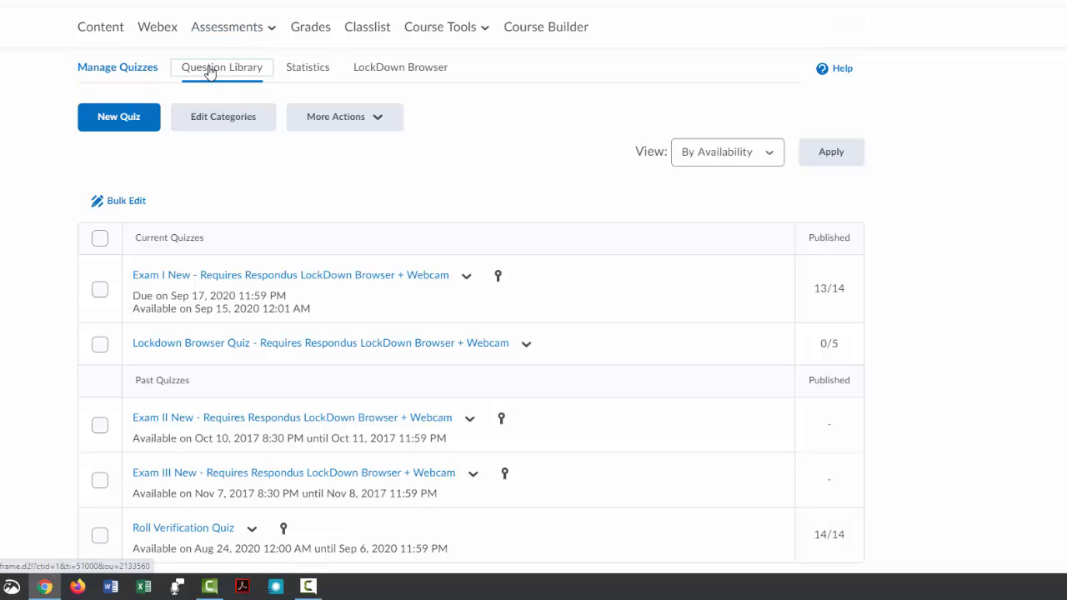
pyautogui.scroll(-2, 250, 155)
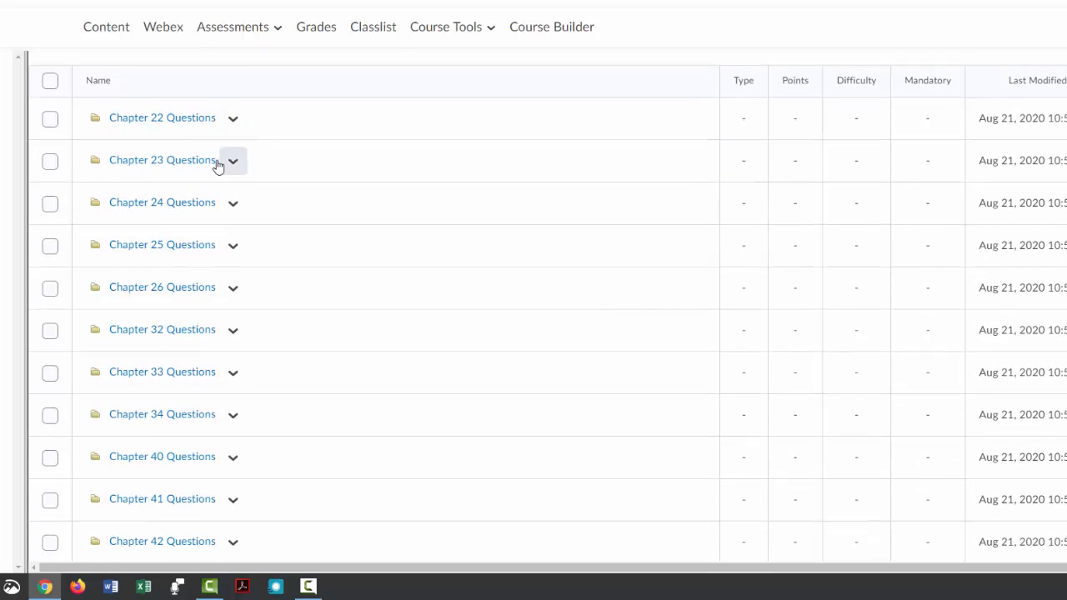
pyautogui.click(182, 123)
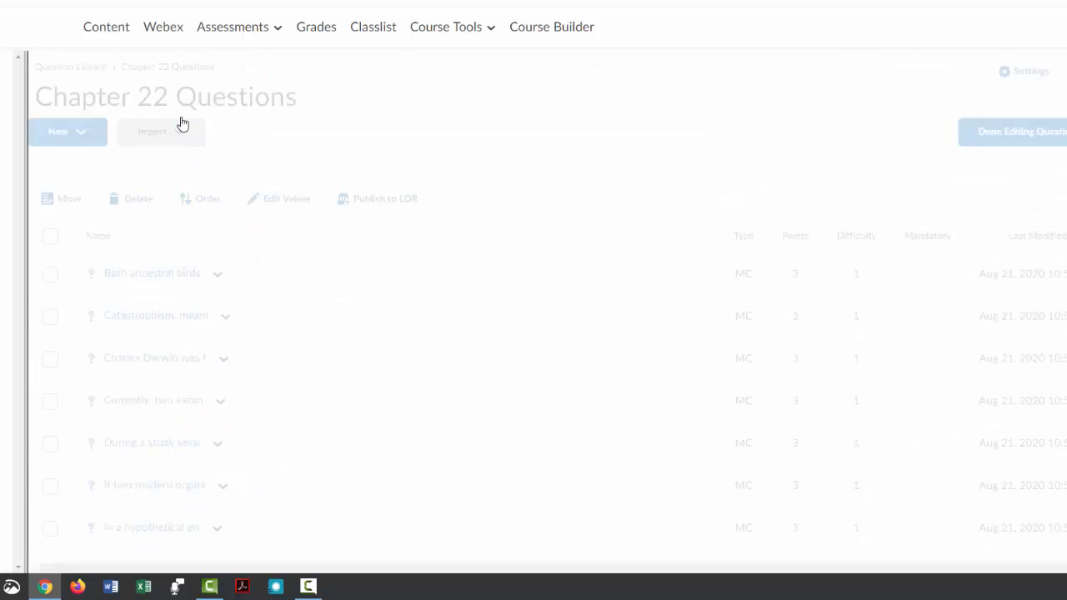
pyautogui.scroll(-5, 242, 334)
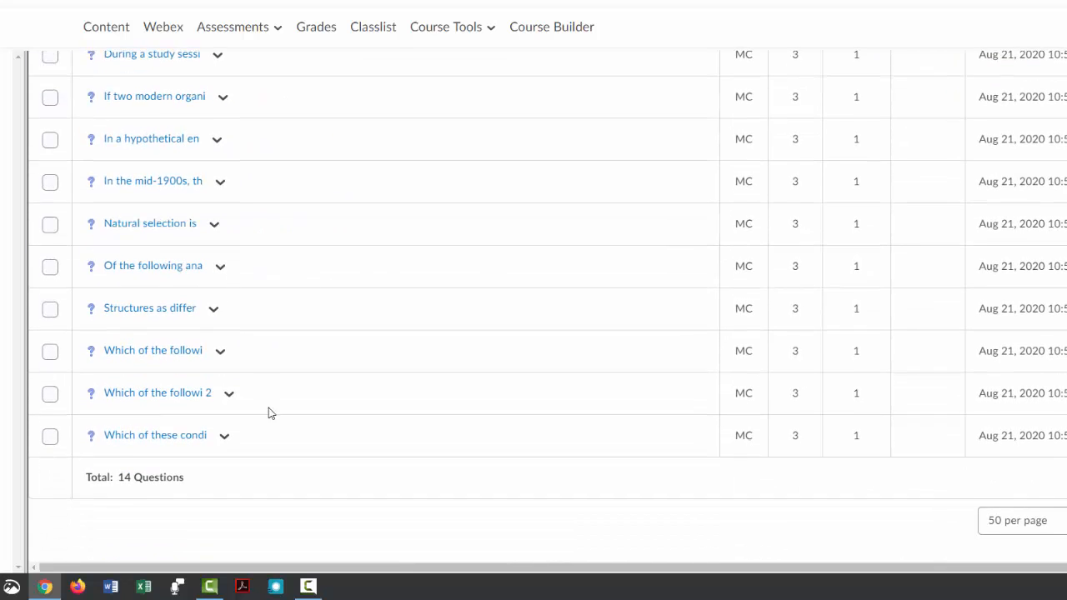
pyautogui.scroll(5, 269, 417)
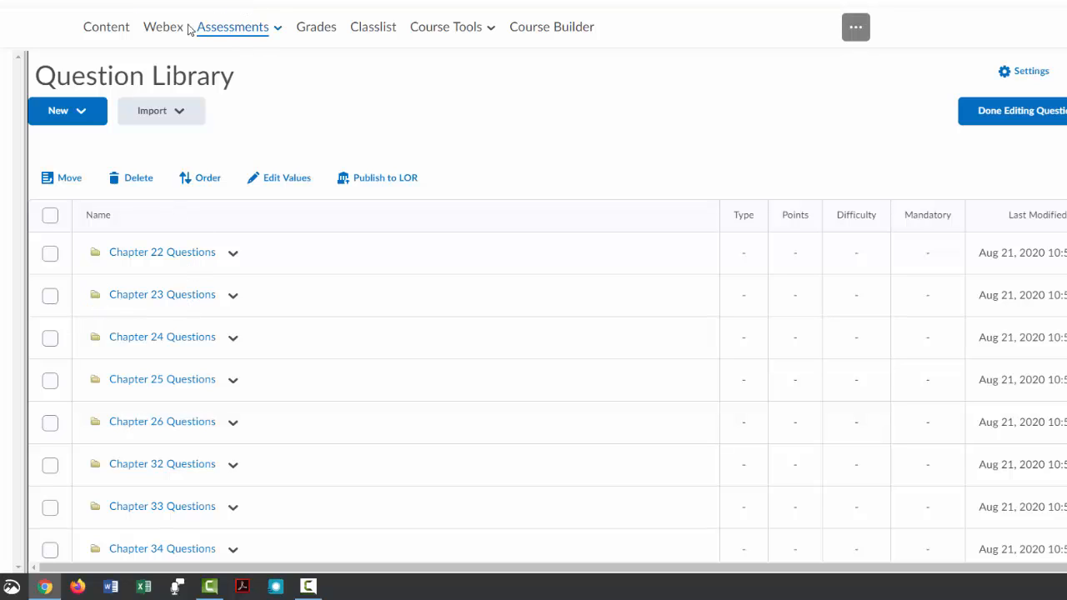
# - Create a new quiz from the quizzes list and start adding a question pool to it
pyautogui.click(235, 31)
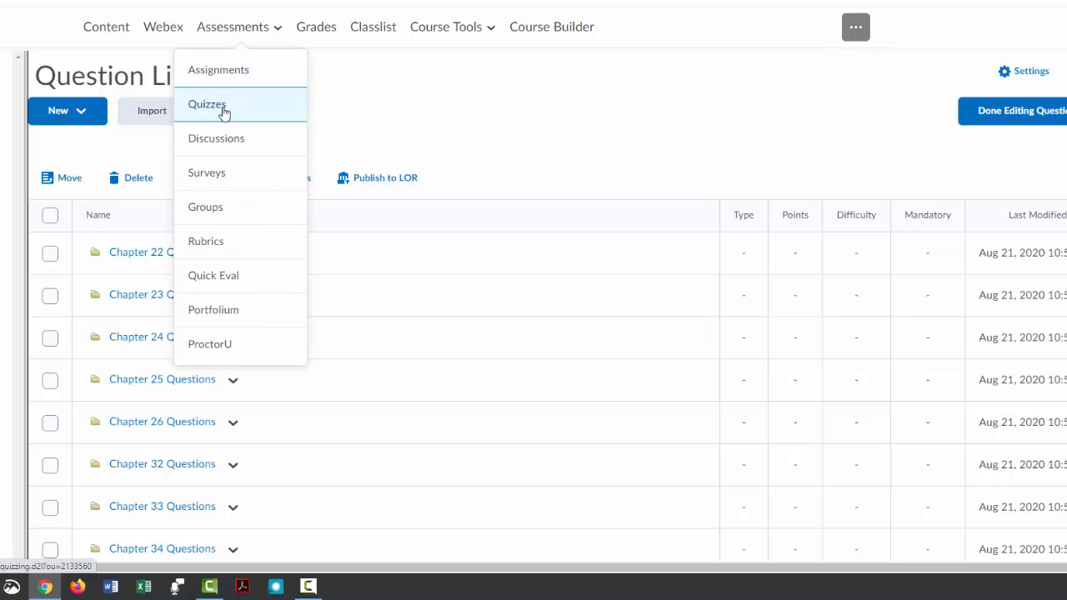
pyautogui.click(221, 110)
pyautogui.click(136, 114)
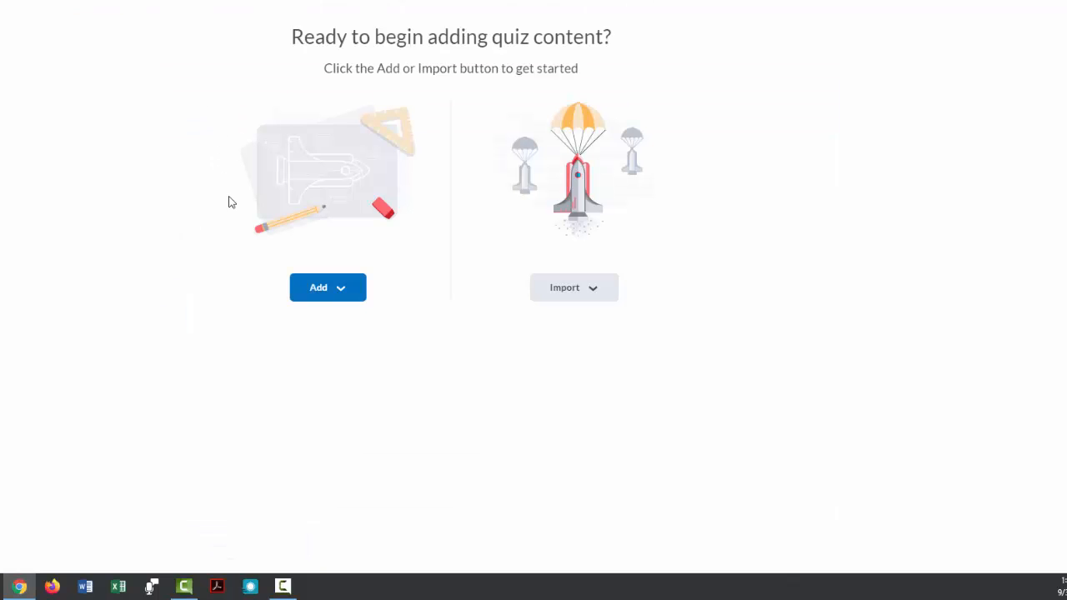
pyautogui.click(345, 298)
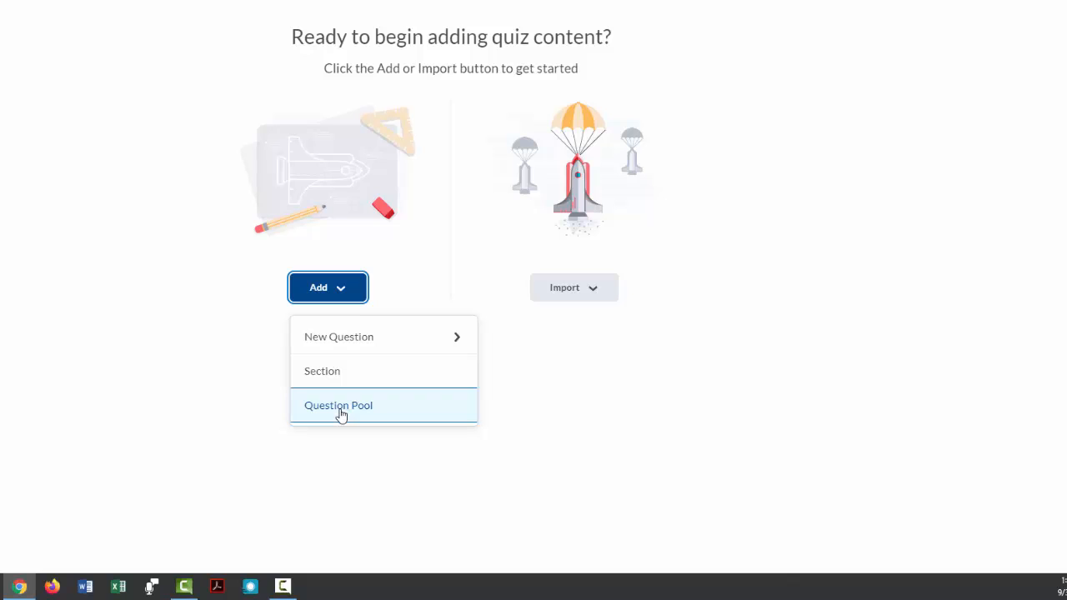
pyautogui.click(340, 412)
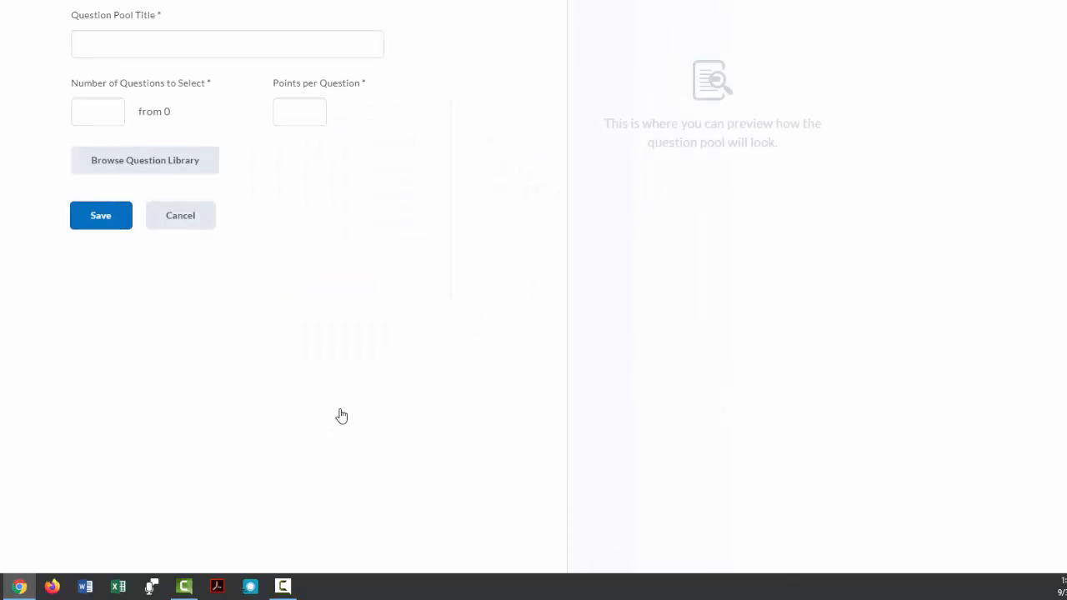
# - Add all questions of the Chapter 22 Questions section from the question library to the pool
pyautogui.click(86, 165)
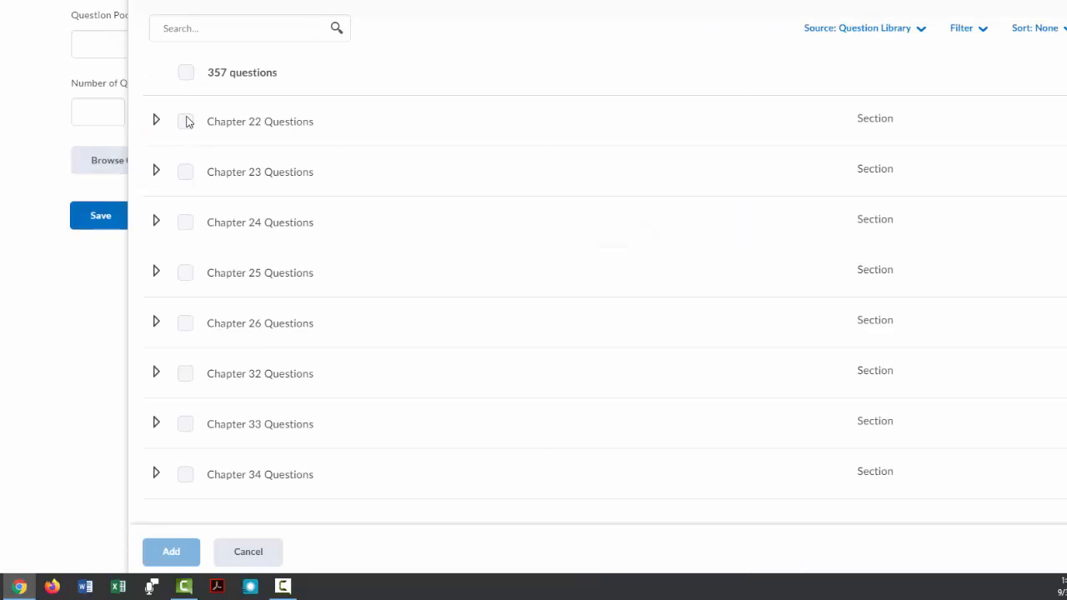
pyautogui.click(157, 121)
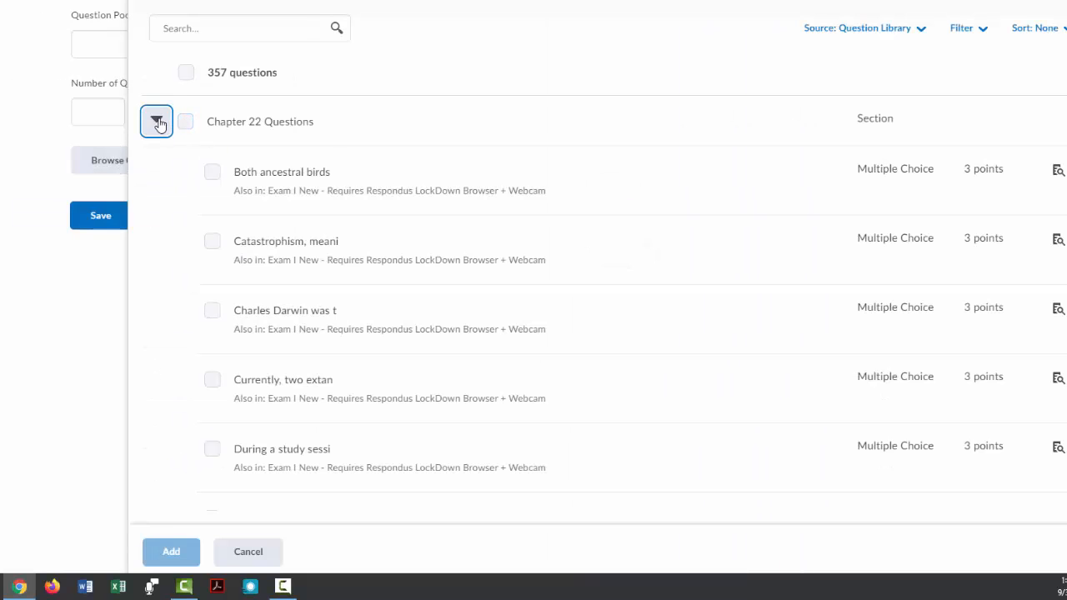
pyautogui.click(185, 121)
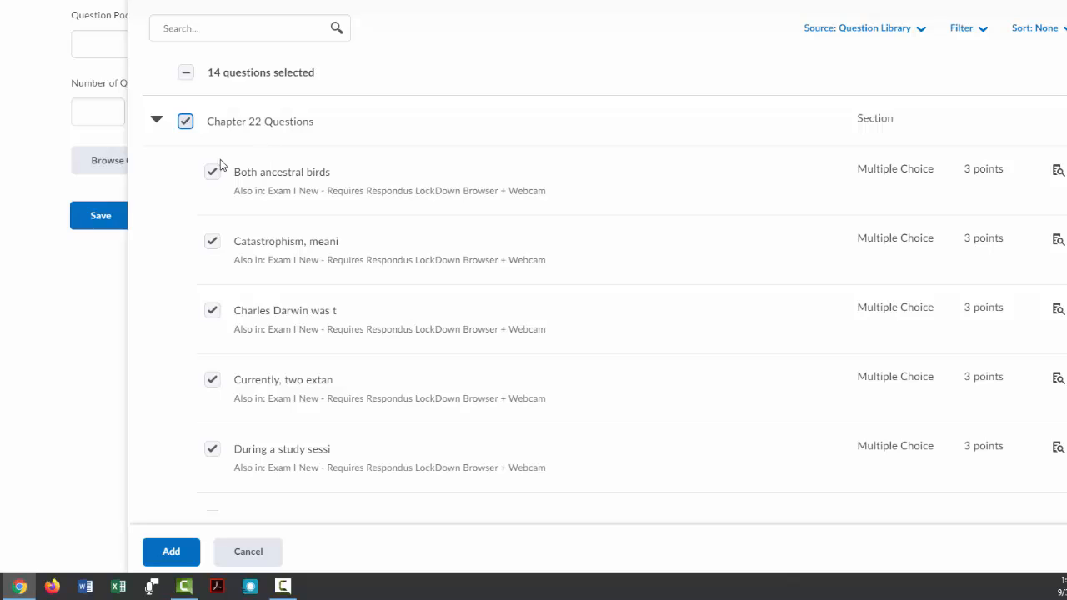
pyautogui.click(156, 121)
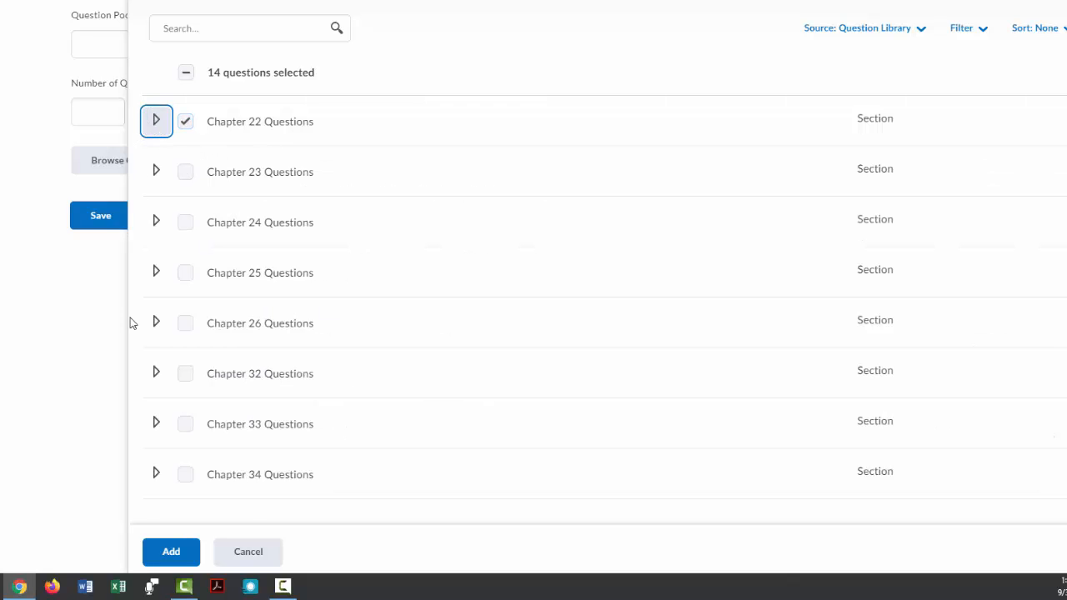
pyautogui.click(171, 552)
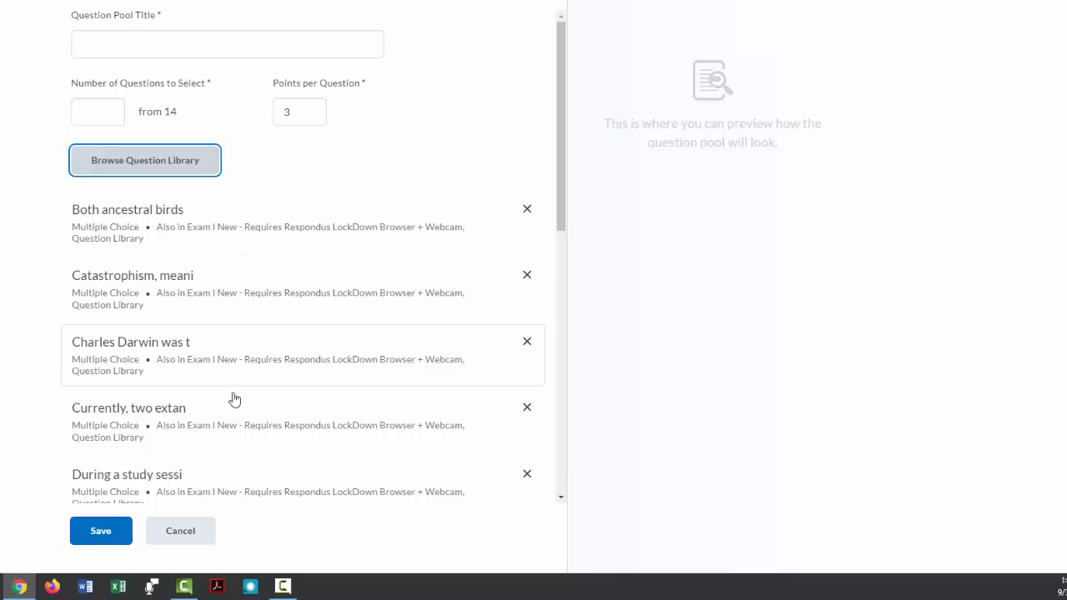
# - Set the pool to select 3 questions, title it "Chapter 22 MC" and save it
pyautogui.click(94, 106)
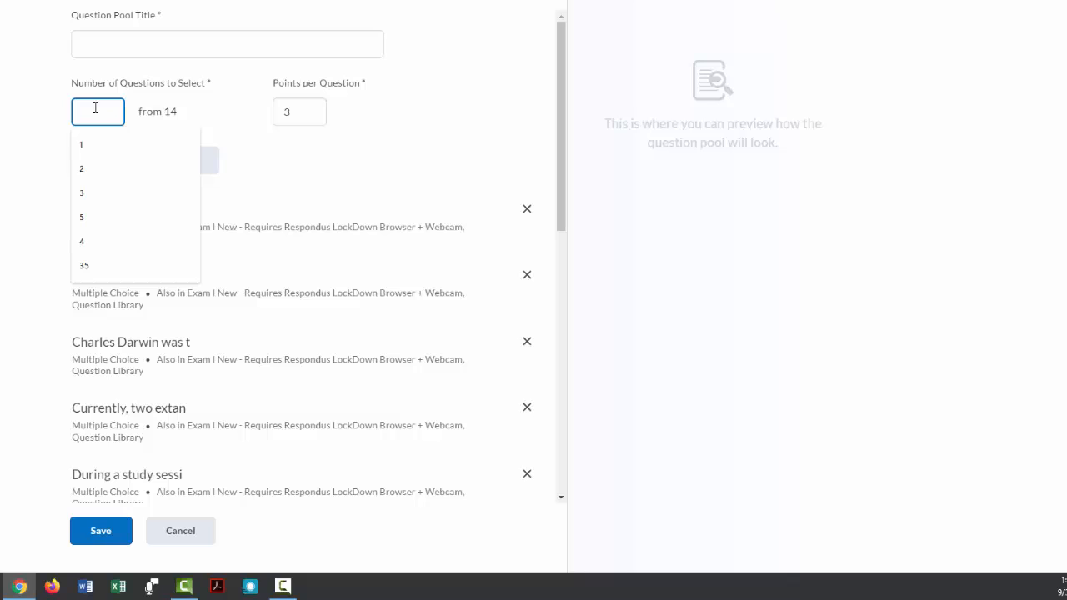
pyautogui.write('3')
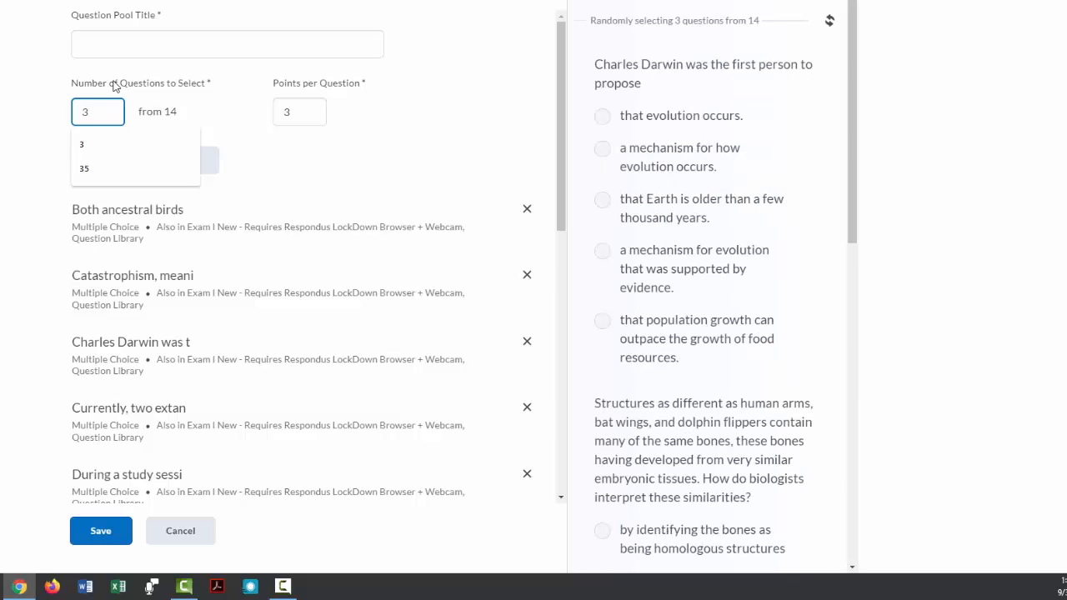
pyautogui.click(140, 42)
pyautogui.write('Chap')
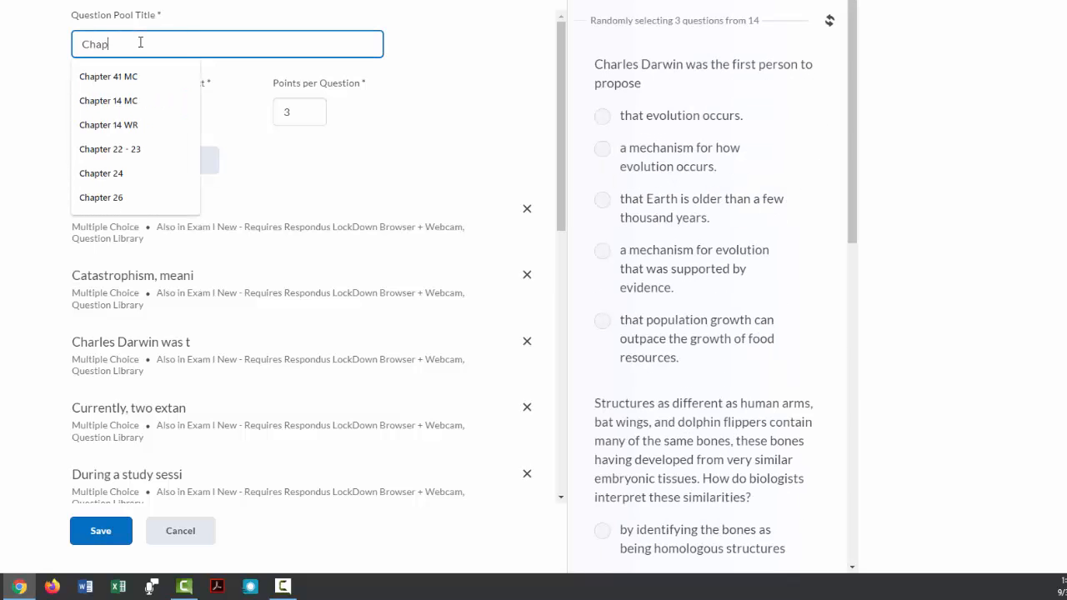
pyautogui.write('ter 22 MC')
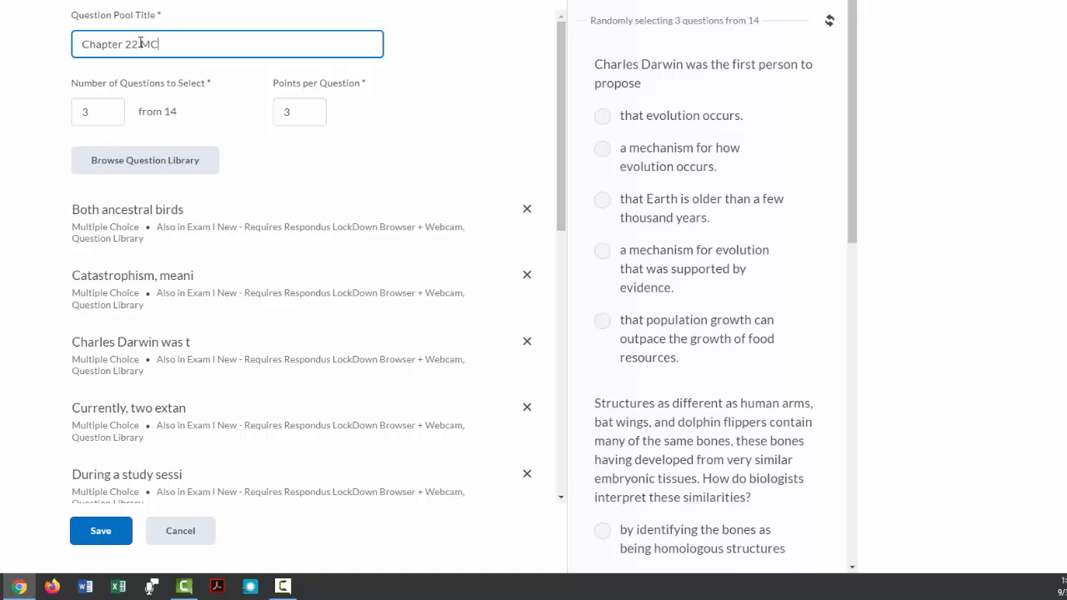
pyautogui.click(122, 535)
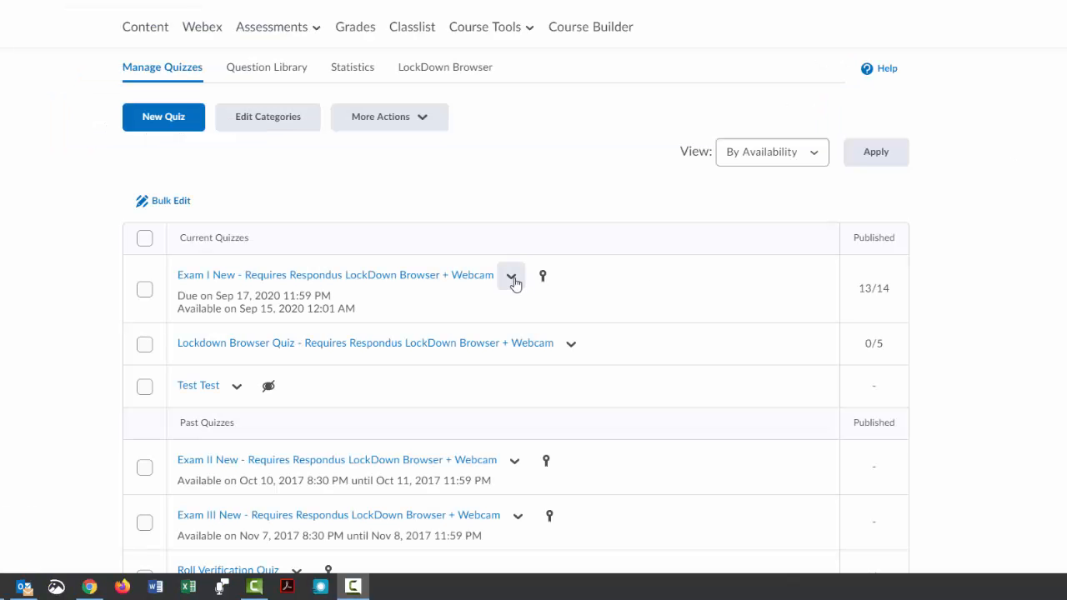
# - Open Exam I New for editing and examine its multiple-choice and written-response question pools by chapter
pyautogui.click(513, 279)
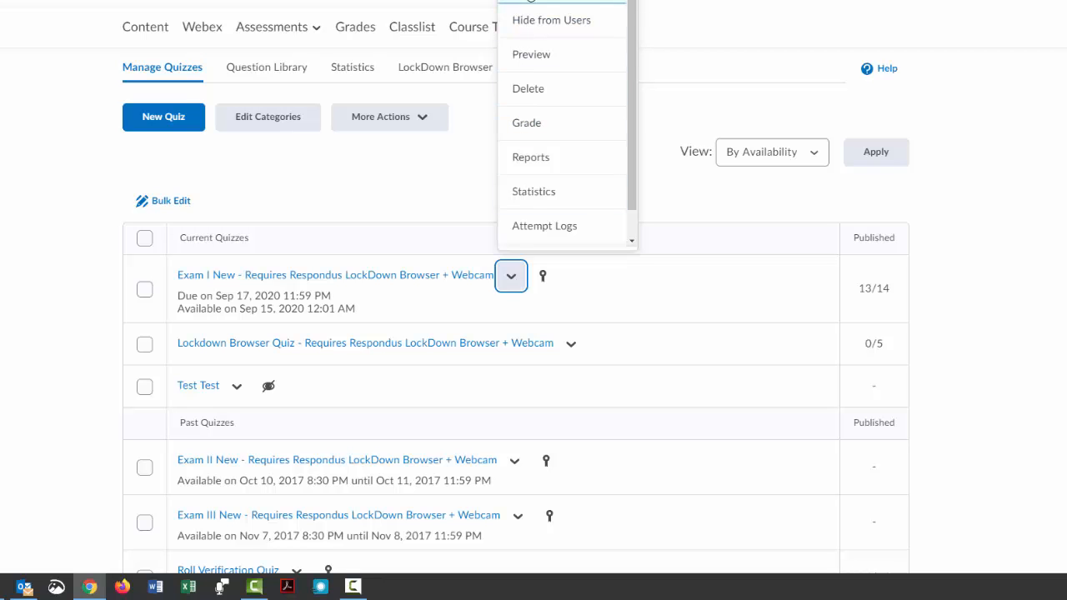
pyautogui.click(530, 2)
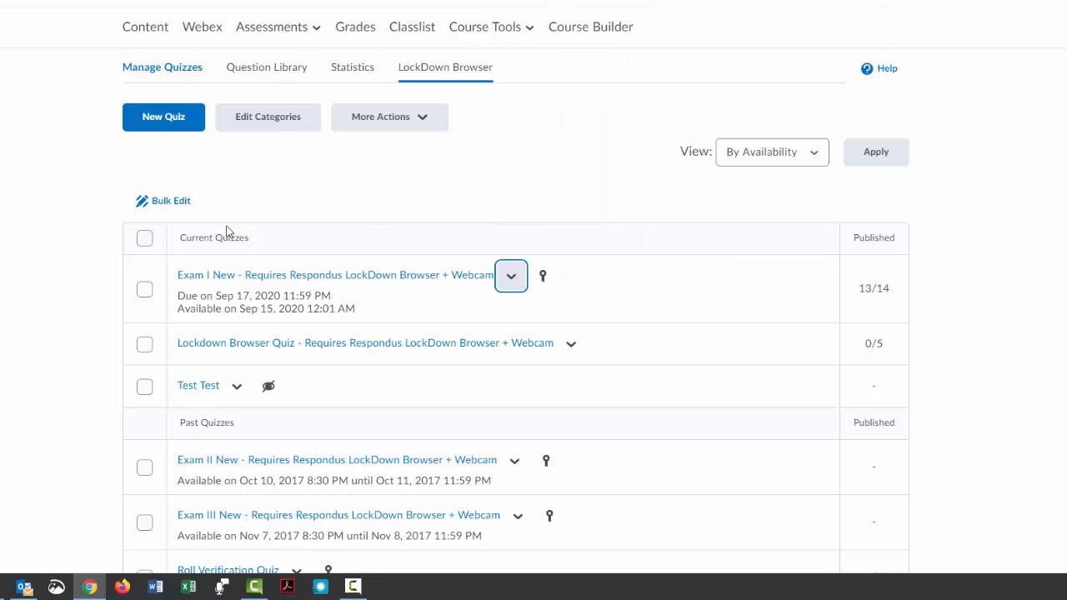
pyautogui.scroll(-5, 281, 316)
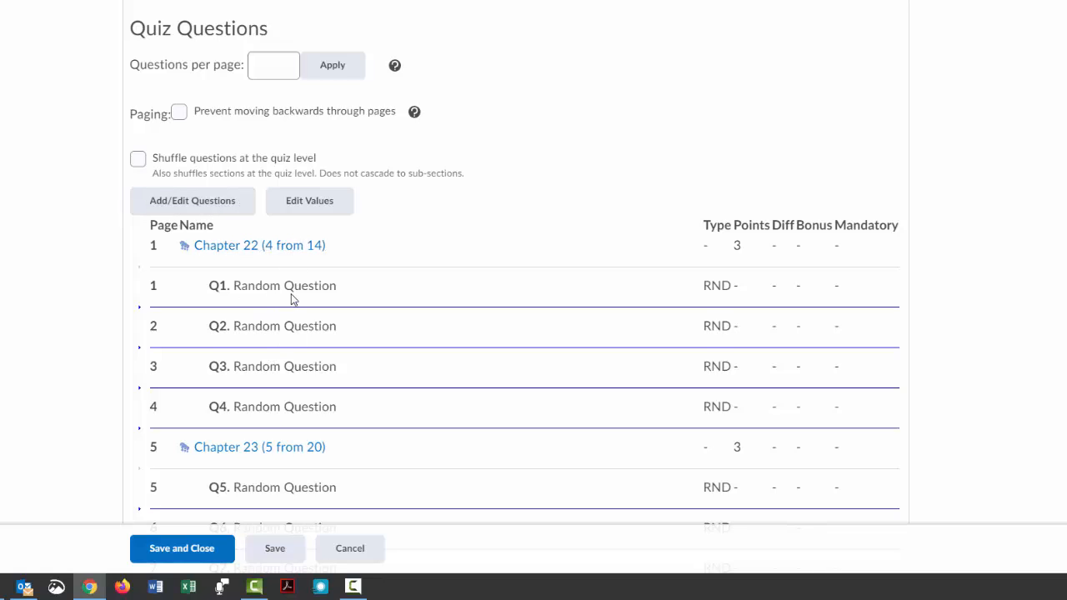
pyautogui.scroll(-8, 291, 300)
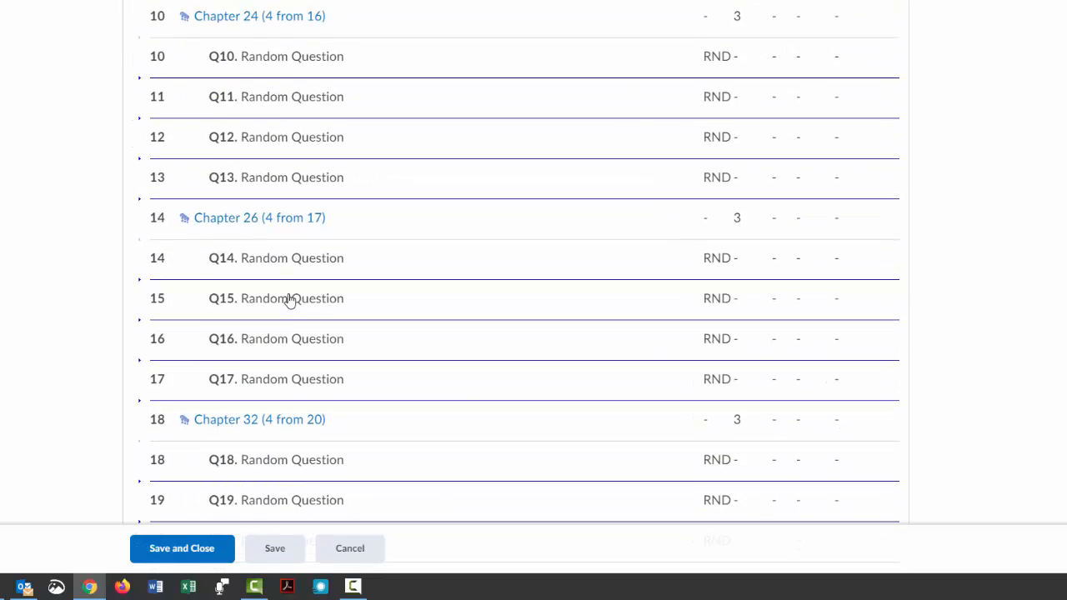
pyautogui.scroll(-12, 291, 300)
pyautogui.scroll(2, 293, 260)
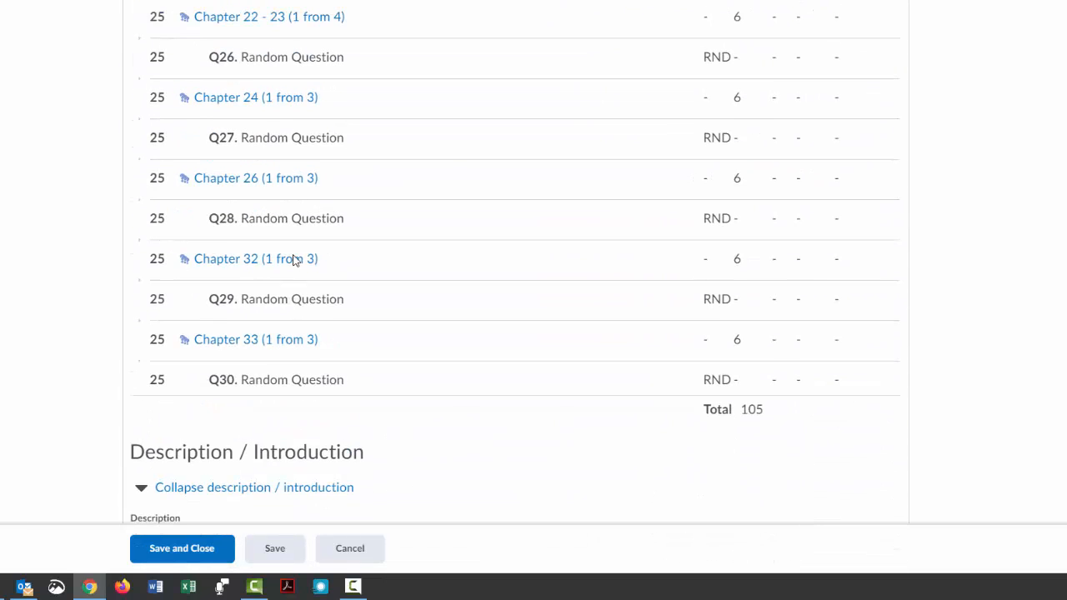
# - Preview the questions in the 6-point Chapter 22 - 23 pool and leave the exam without saving
pyautogui.click(325, 18)
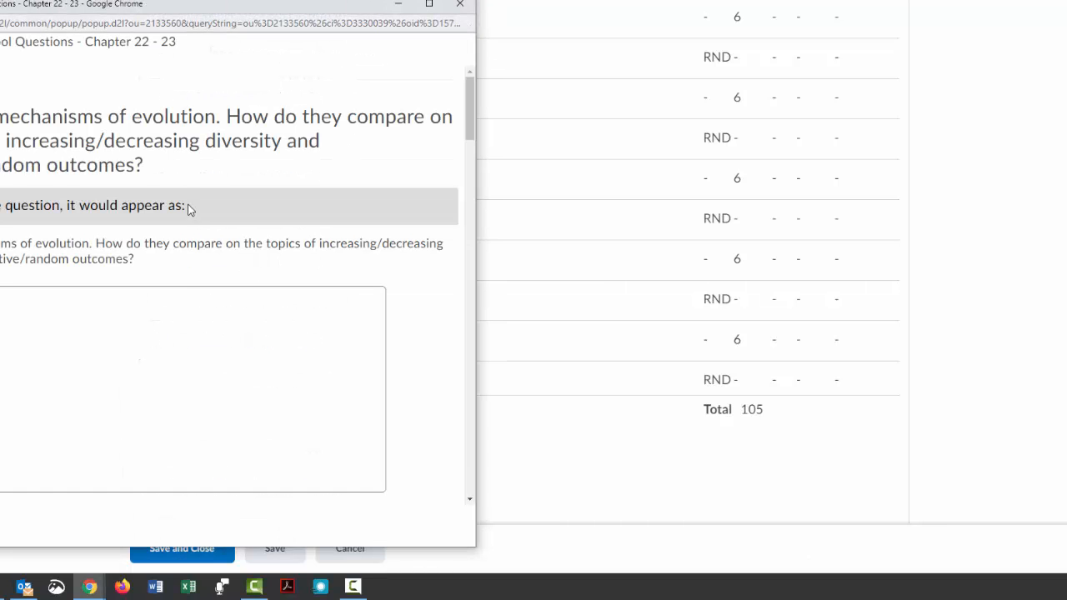
pyautogui.click(459, 5)
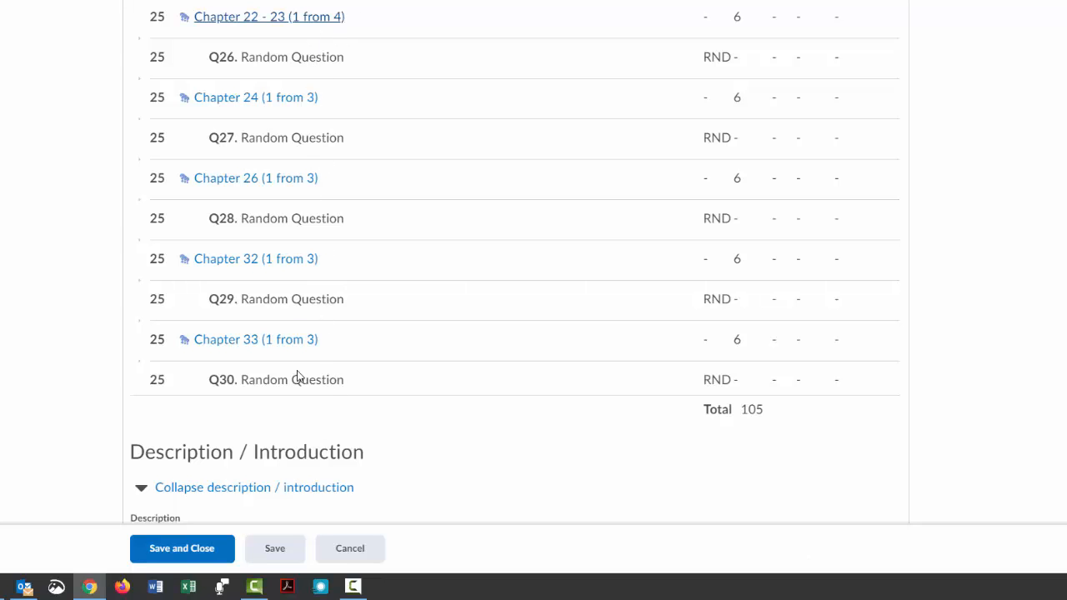
pyautogui.scroll(10, 309, 383)
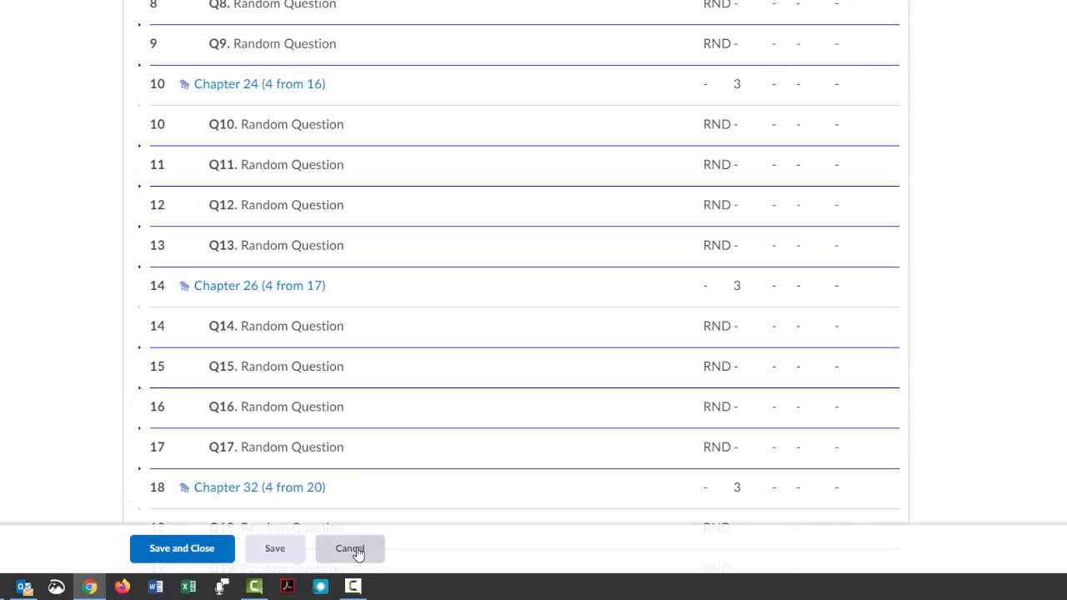
pyautogui.click(357, 552)
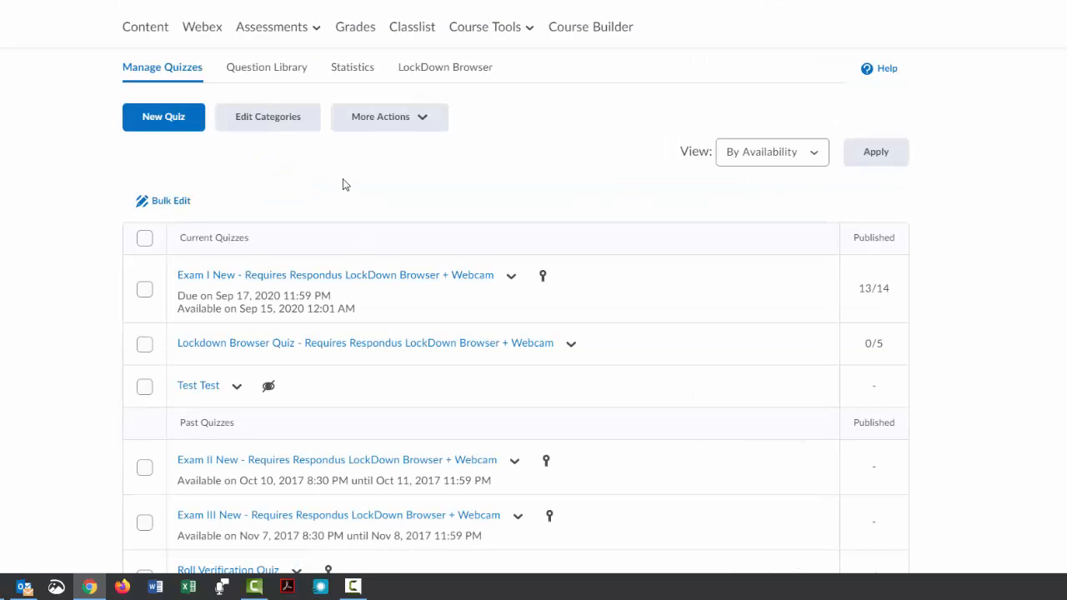
# - Open the grading of Exam I New by question and look through the pooled questions of each chapter
pyautogui.click(511, 278)
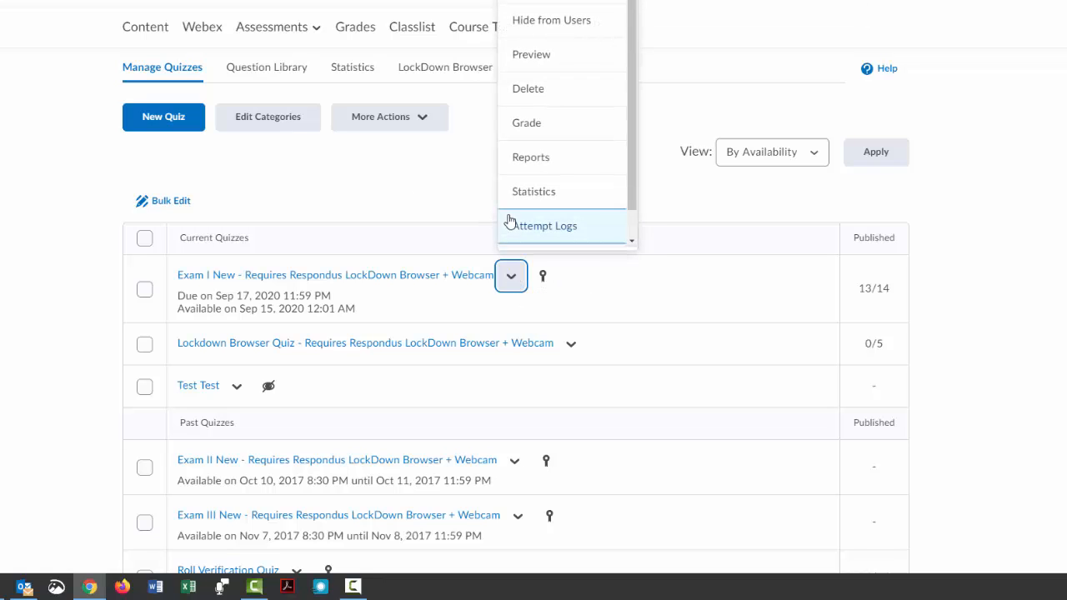
pyautogui.click(540, 123)
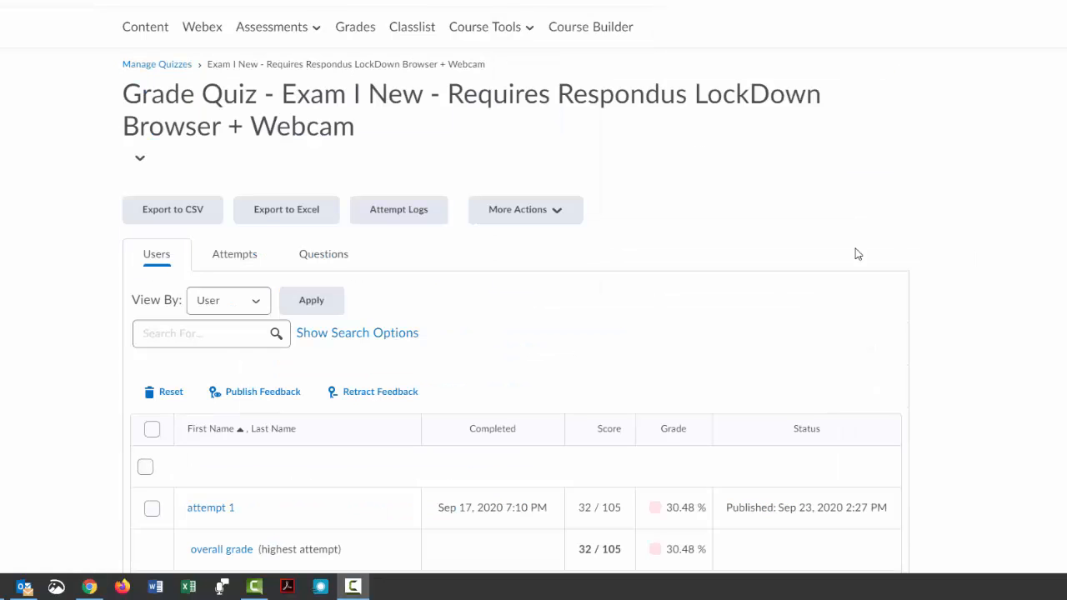
pyautogui.click(325, 255)
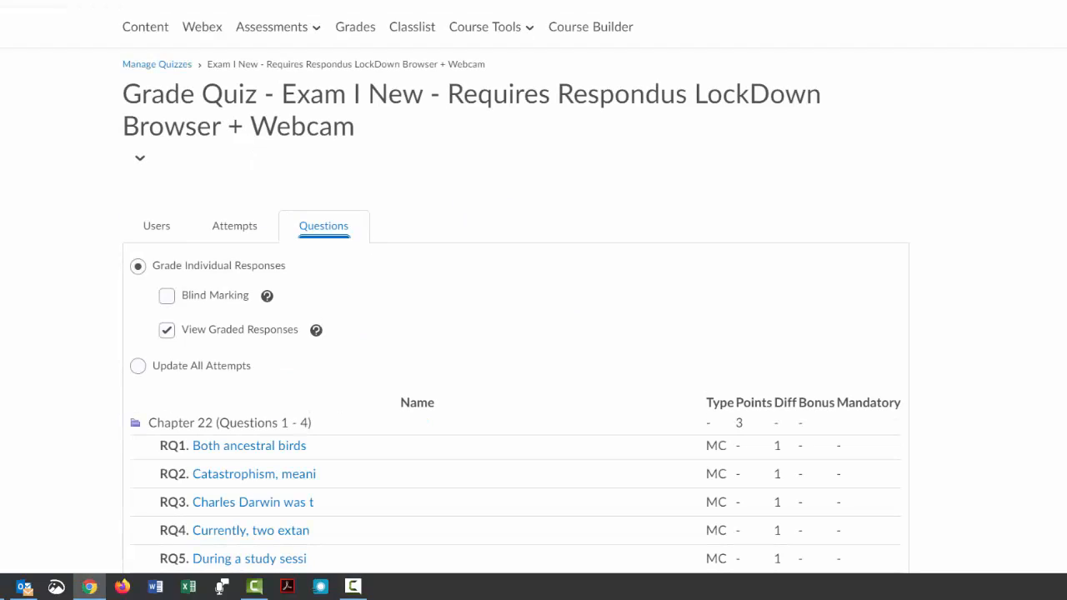
pyautogui.scroll(-20, 533, 333)
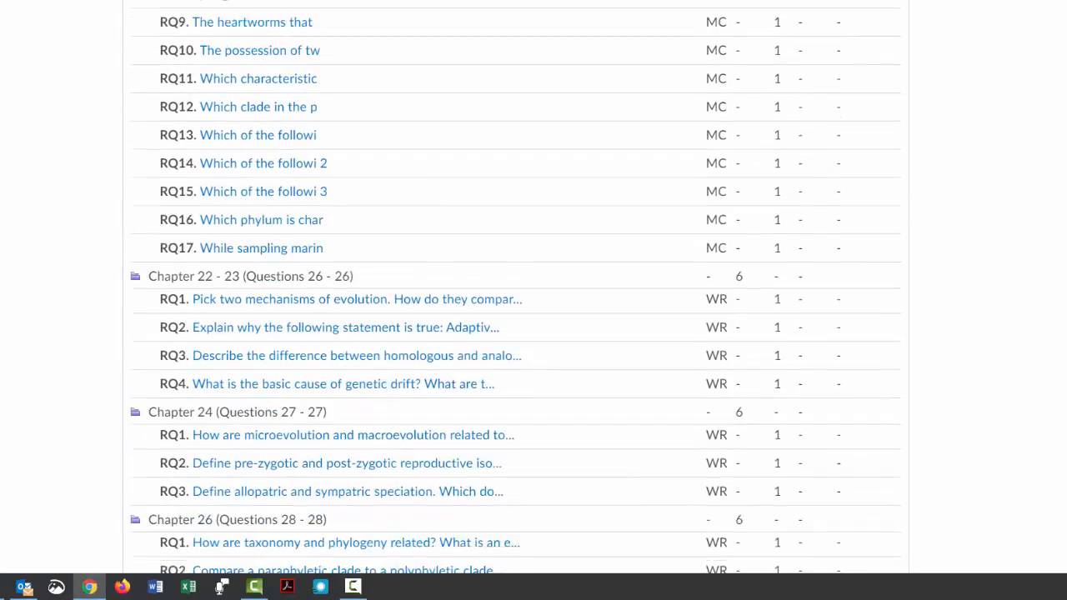
pyautogui.scroll(-3, 516, 287)
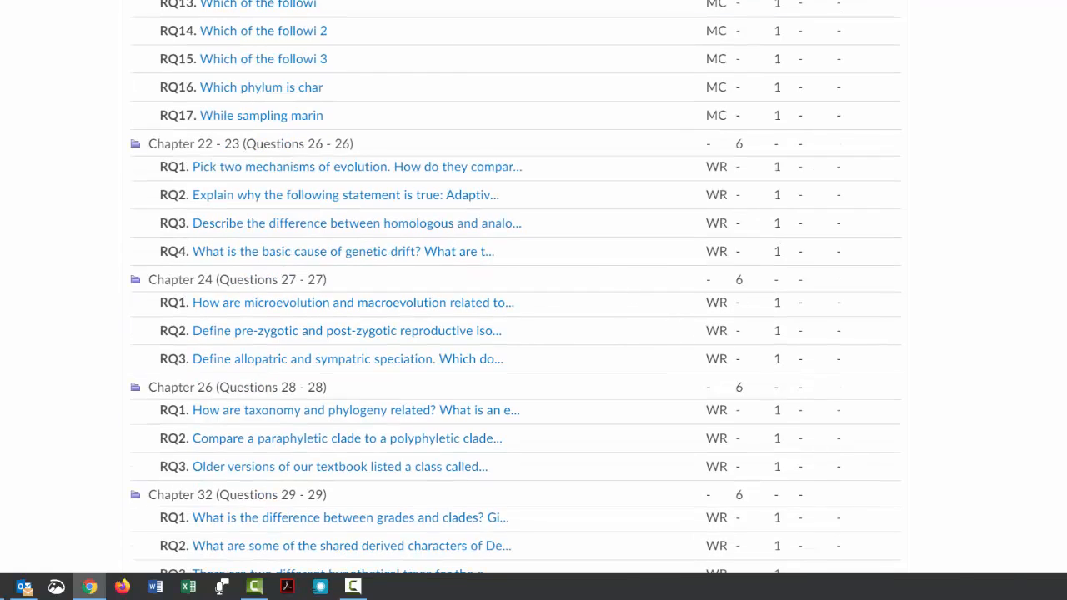
pyautogui.scroll(20, 52, 224)
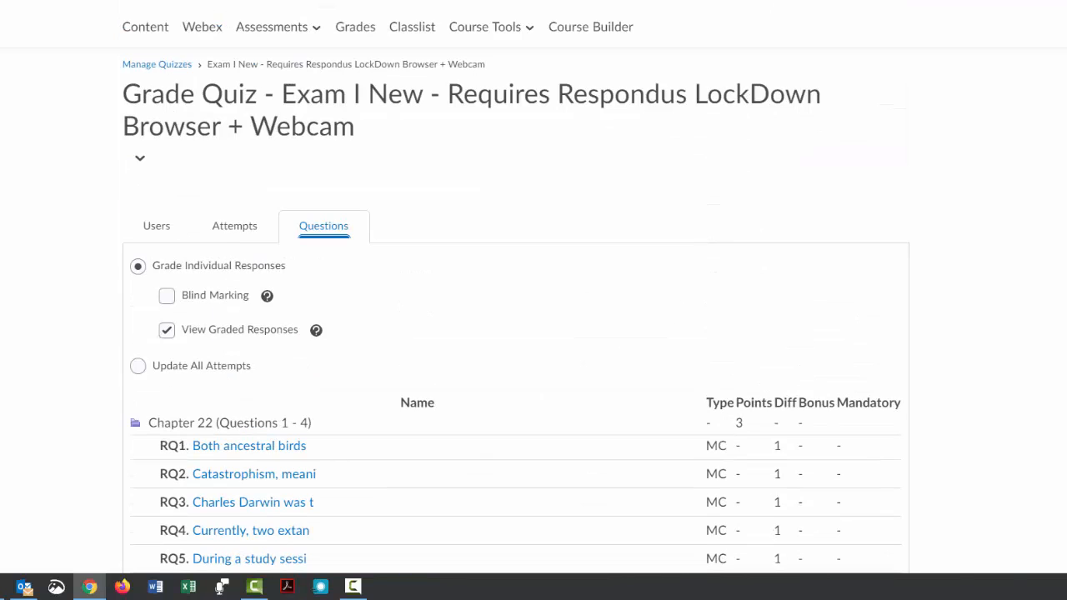
# - Enable blind marking and open the Chapter 24 written question on how microevolution and macroevolution are related for grading
pyautogui.click(166, 297)
pyautogui.scroll(-20, 969, 513)
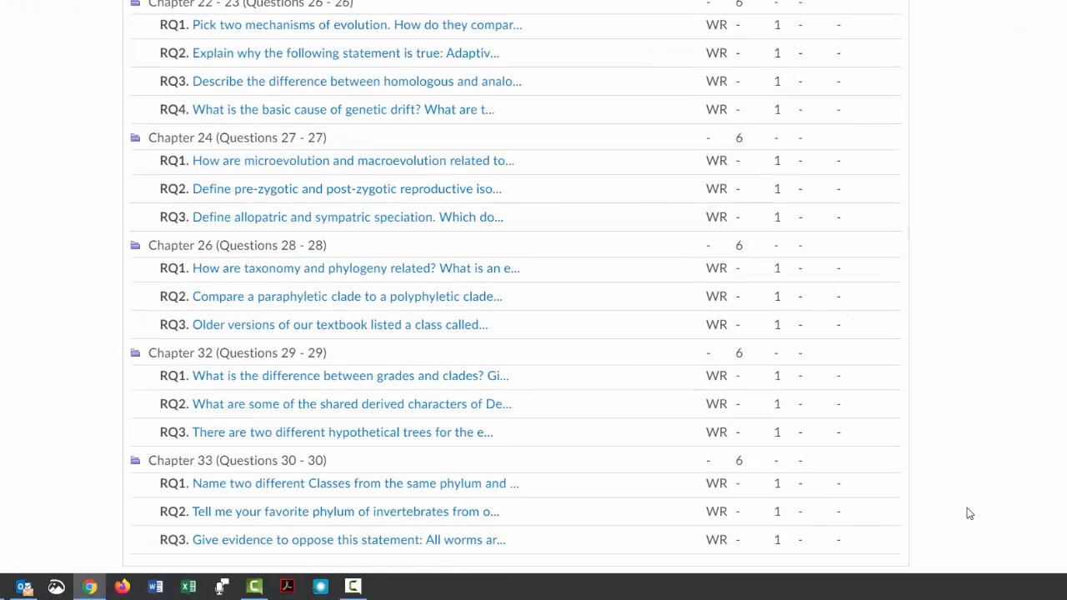
pyautogui.click(272, 165)
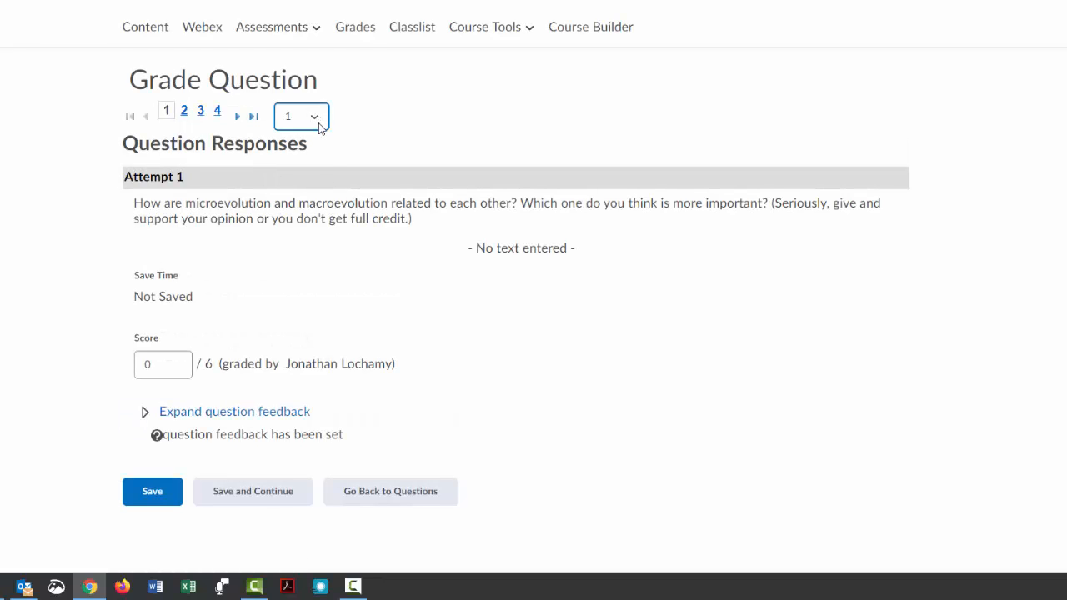
# - Show 20 responses per page, review the students' attempts with their scores, and return to the question list
pyautogui.click(316, 119)
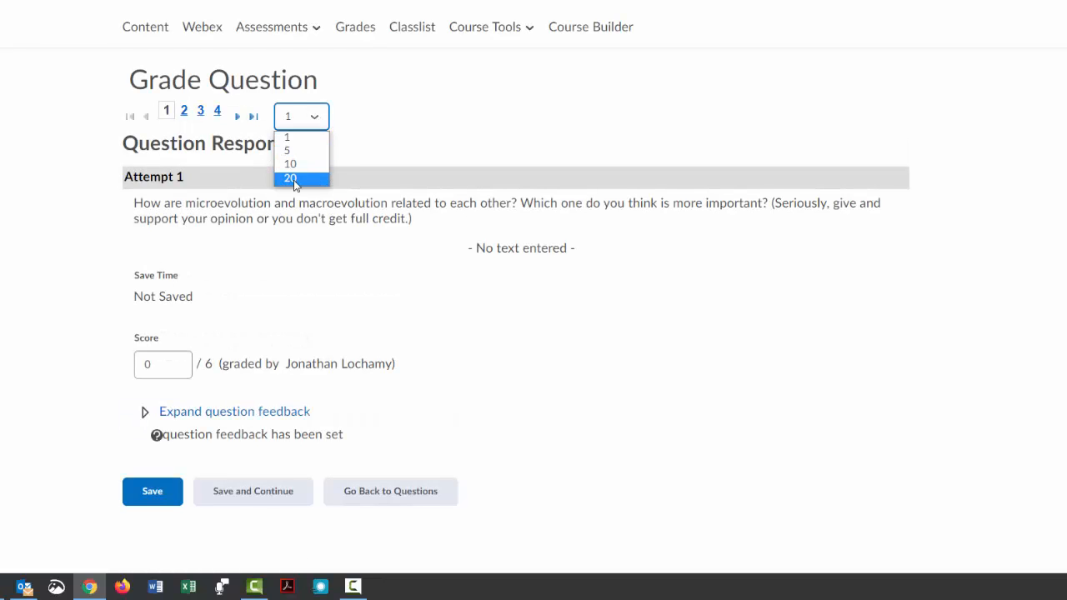
pyautogui.click(293, 180)
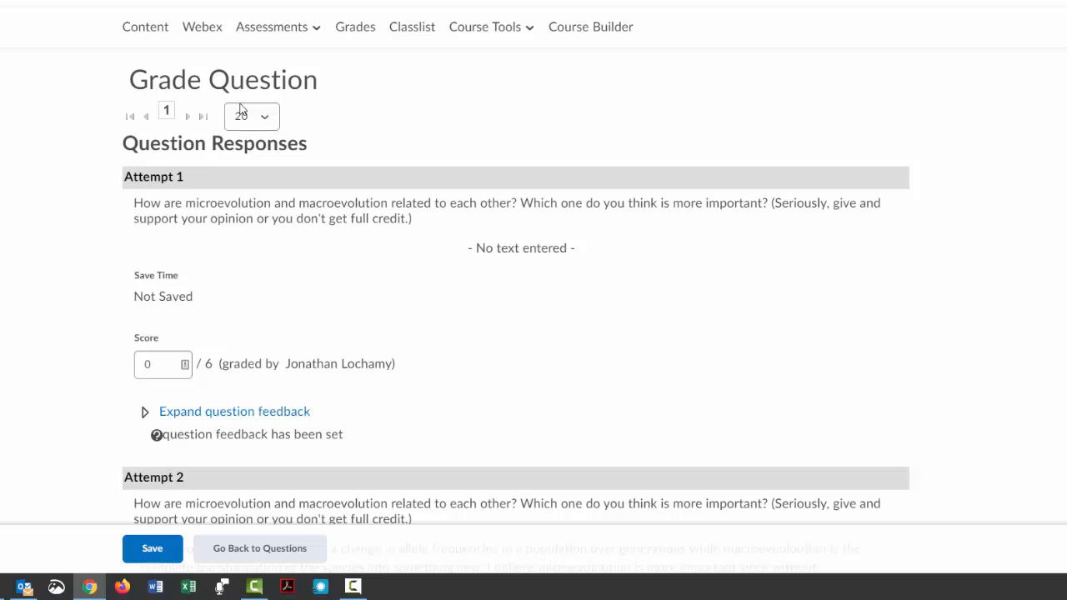
pyautogui.scroll(-6, 286, 184)
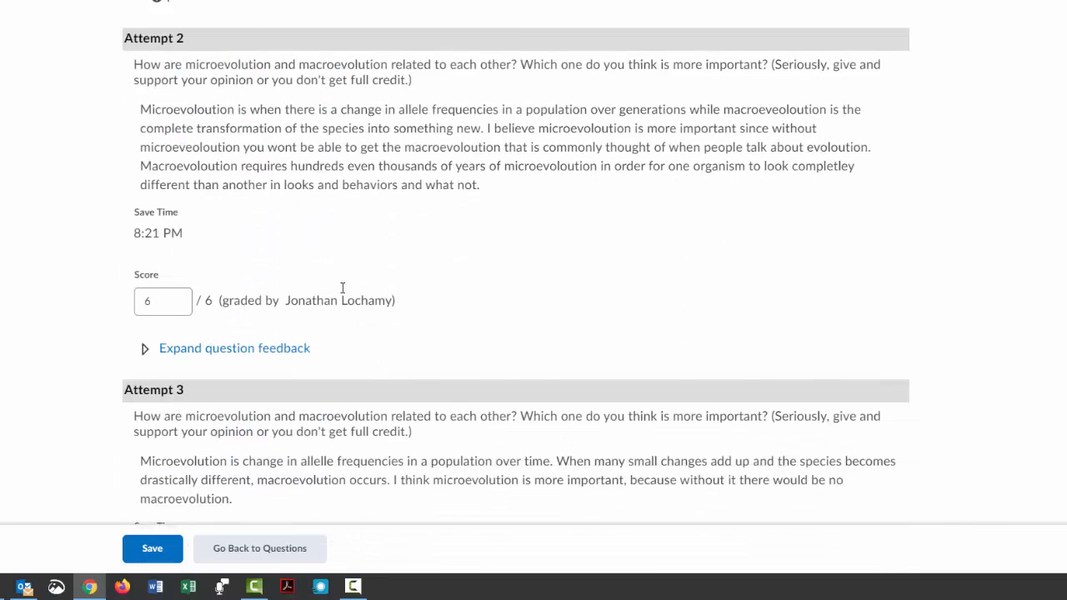
pyautogui.scroll(-6, 373, 116)
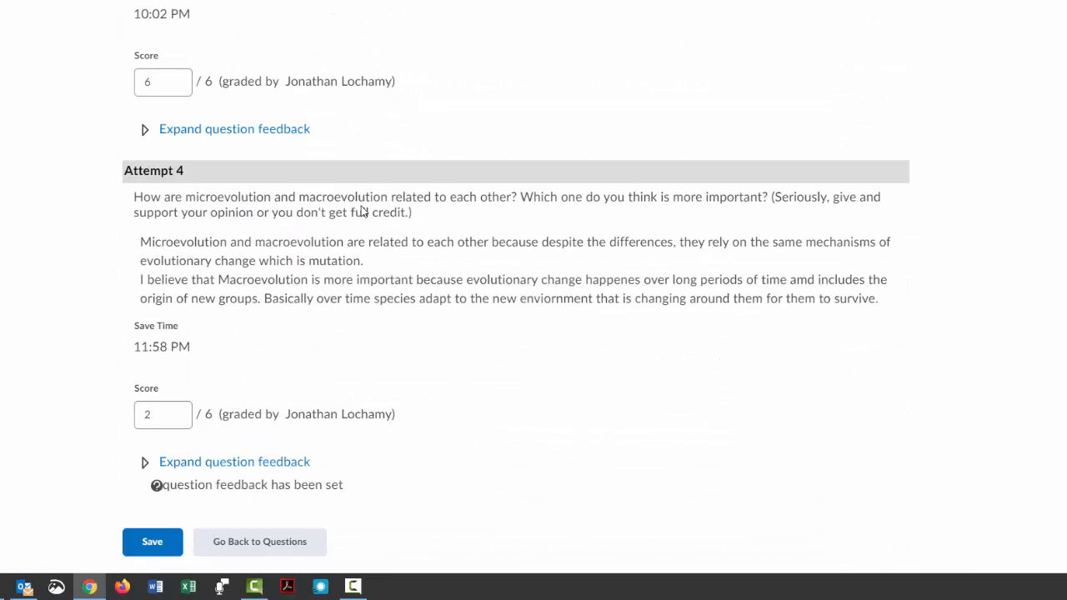
pyautogui.scroll(1, 417, 385)
pyautogui.scroll(-1, 217, 458)
pyautogui.click(192, 462)
pyautogui.scroll(-3, 336, 350)
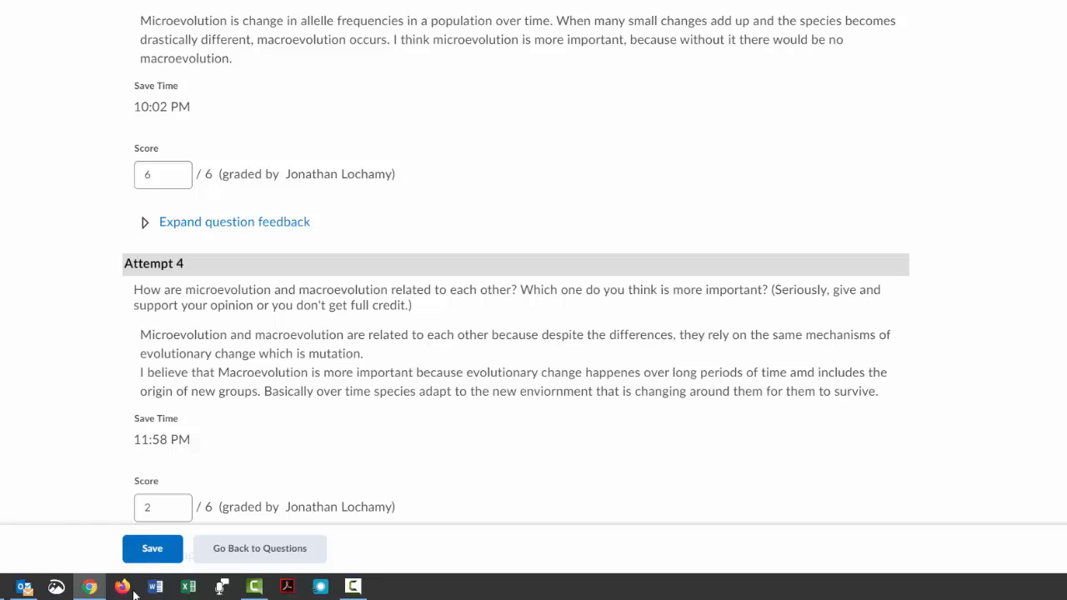
pyautogui.click(255, 554)
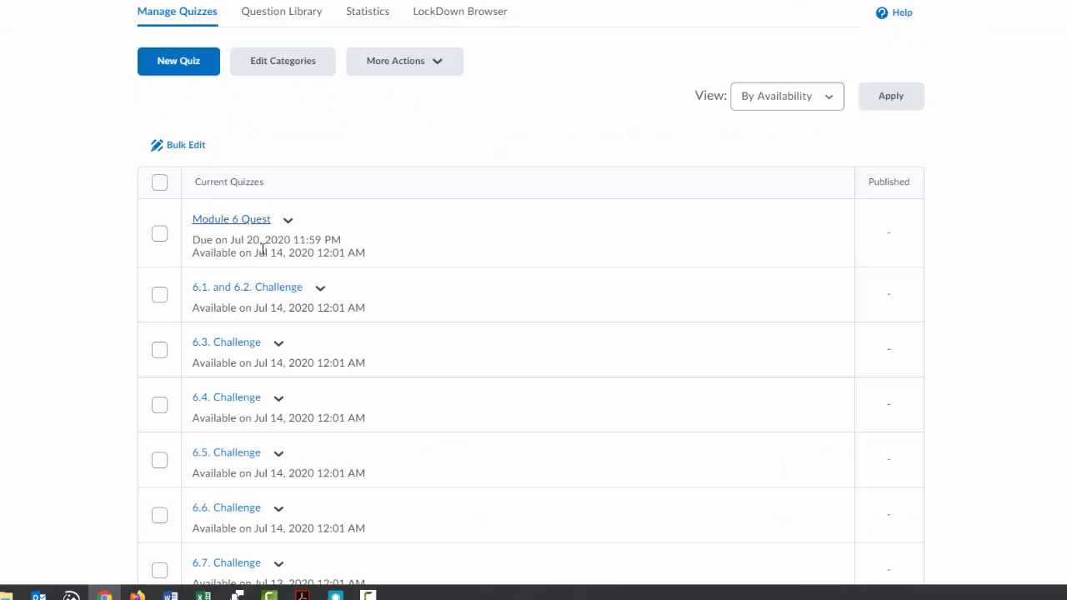
# - Open the Course Goal 1 section of the Module 6 Quest course's question library and look through its learning-objective subsections
pyautogui.click(286, 15)
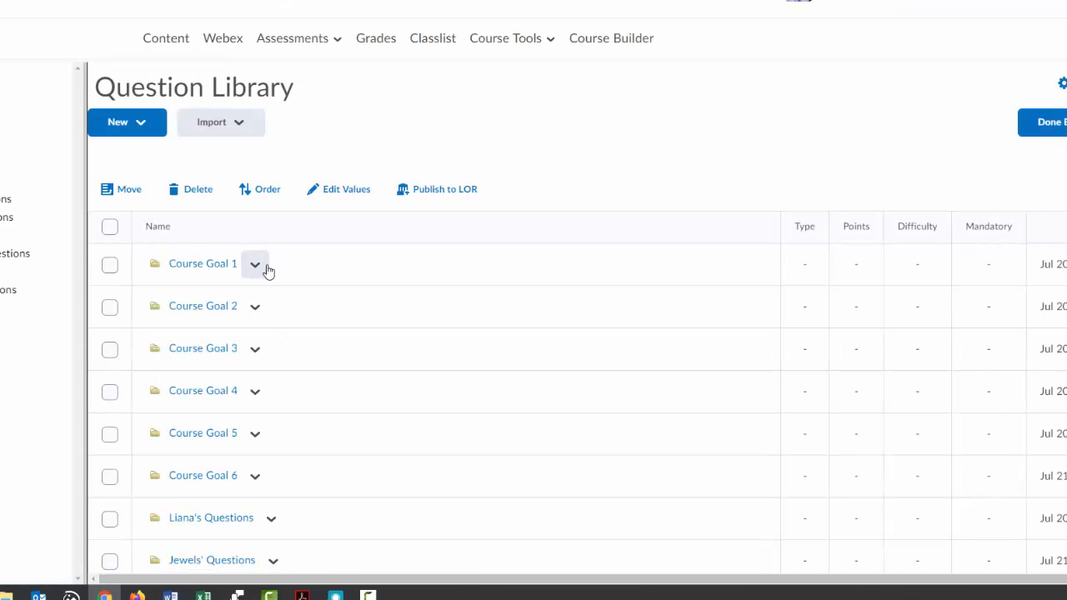
pyautogui.click(259, 266)
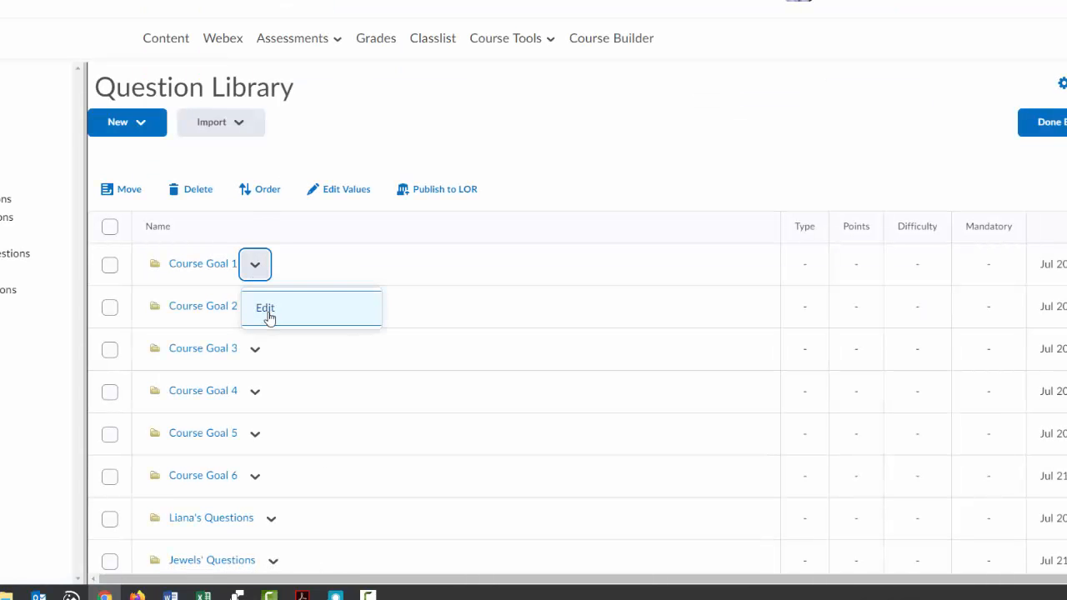
pyautogui.click(225, 265)
pyautogui.scroll(-3, 310, 183)
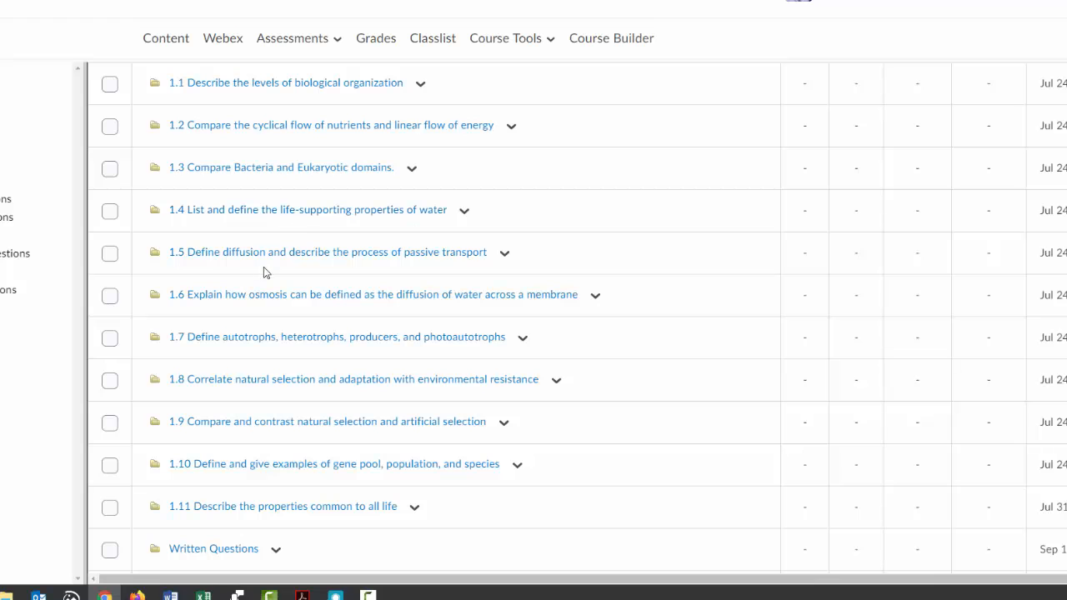
# - Look at the questions in the Written Questions section of Course Goal 1 and return to the goal's section list
pyautogui.scroll(-3, 261, 293)
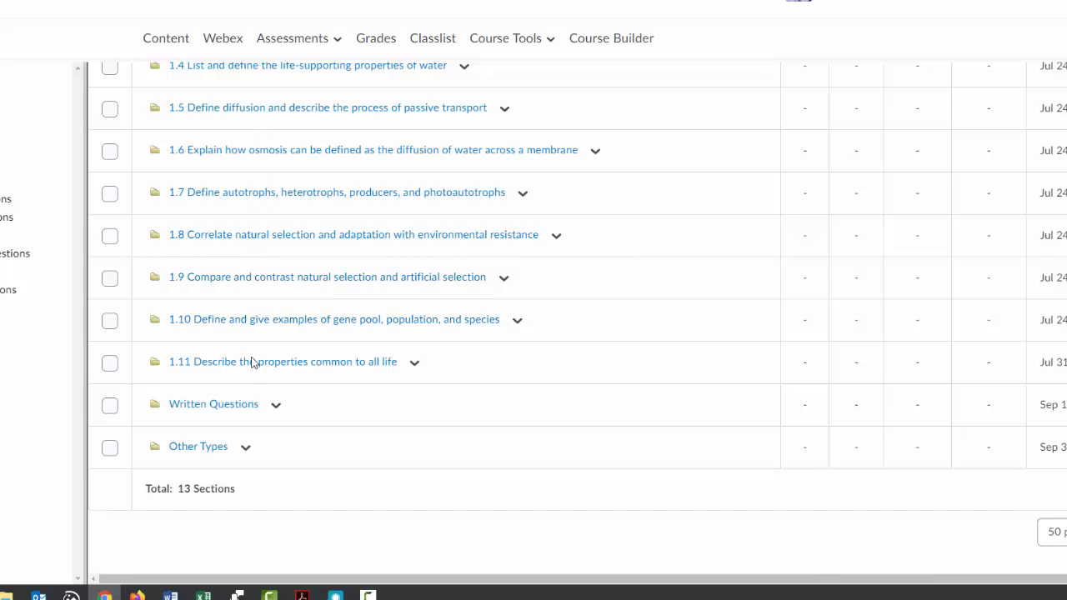
pyautogui.click(214, 406)
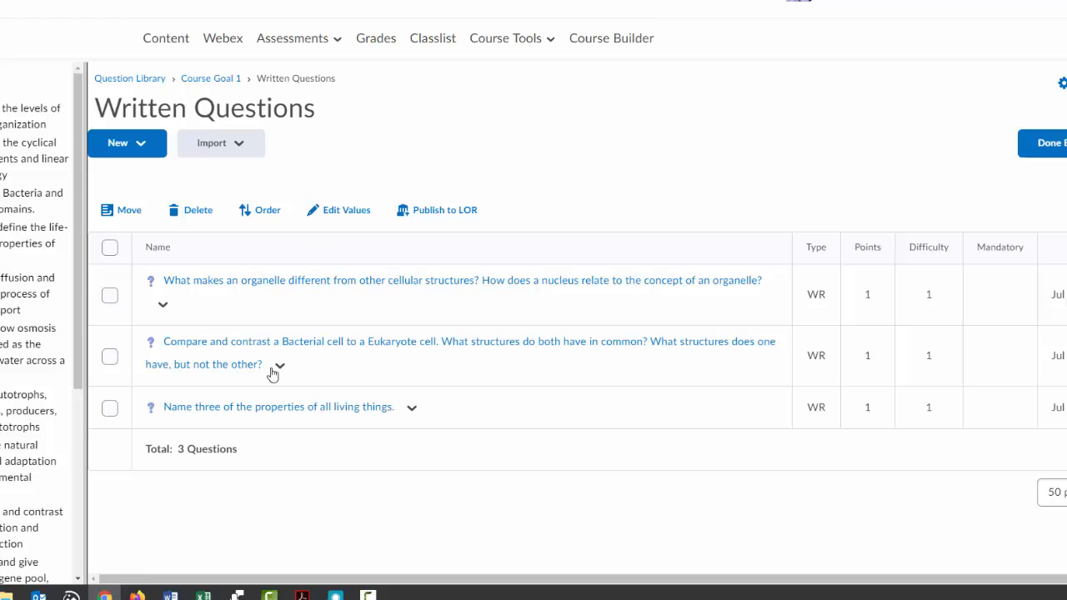
pyautogui.click(211, 79)
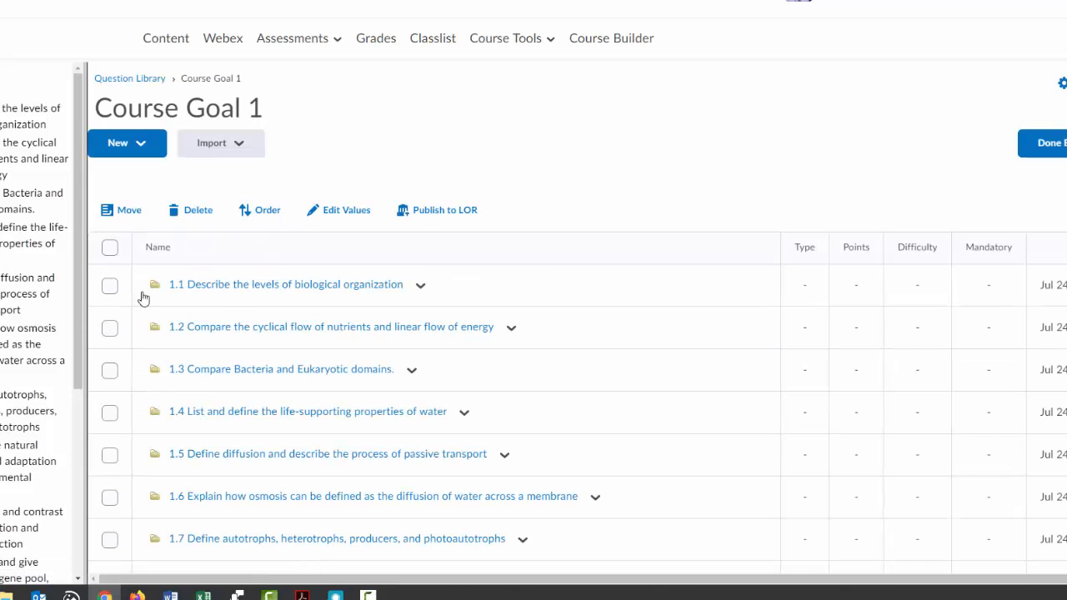